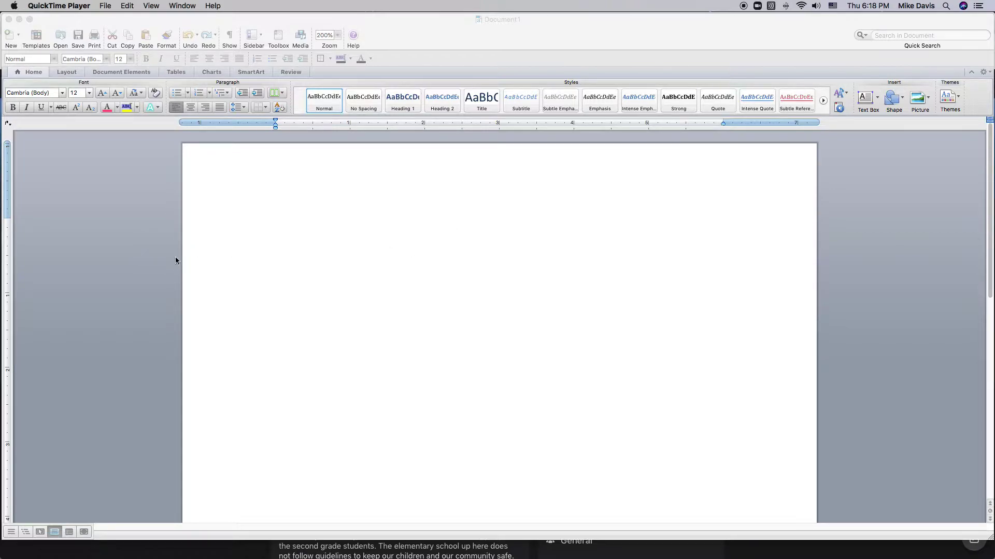
Step: Bring the empty Document1 window in Word to the front
{"action": "left_click", "coordinate": [409, 40]}
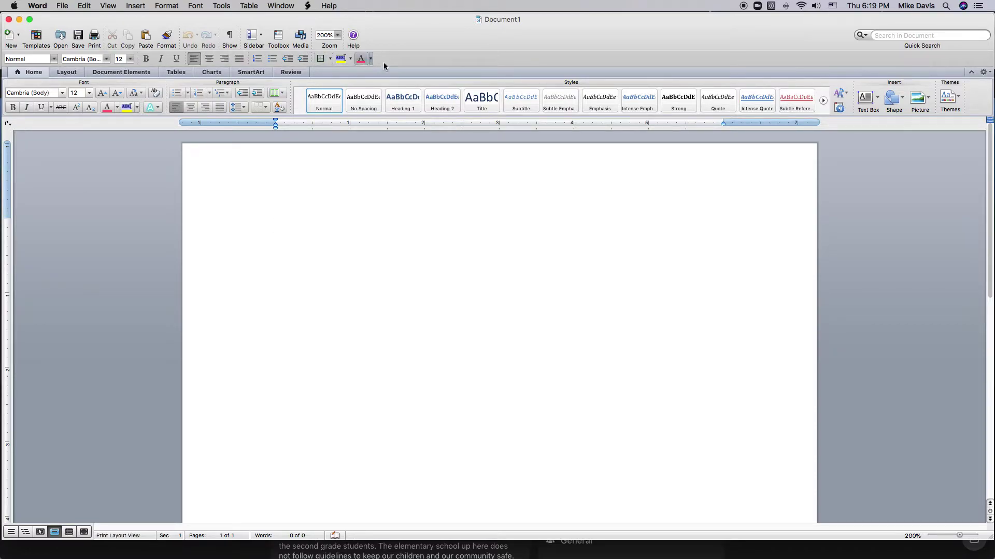
{"action": "right_click", "coordinate": [428, 63]}
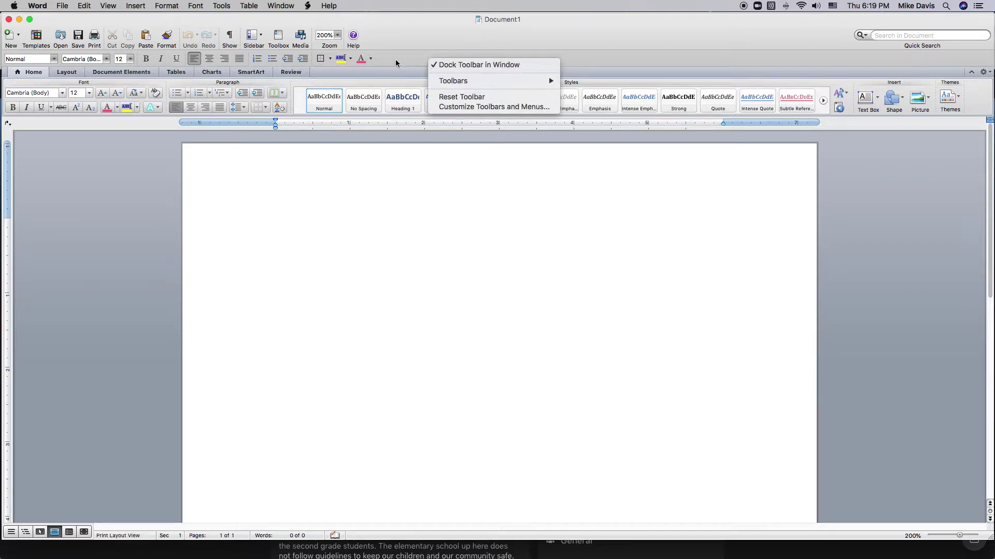
{"action": "right_click", "coordinate": [405, 60]}
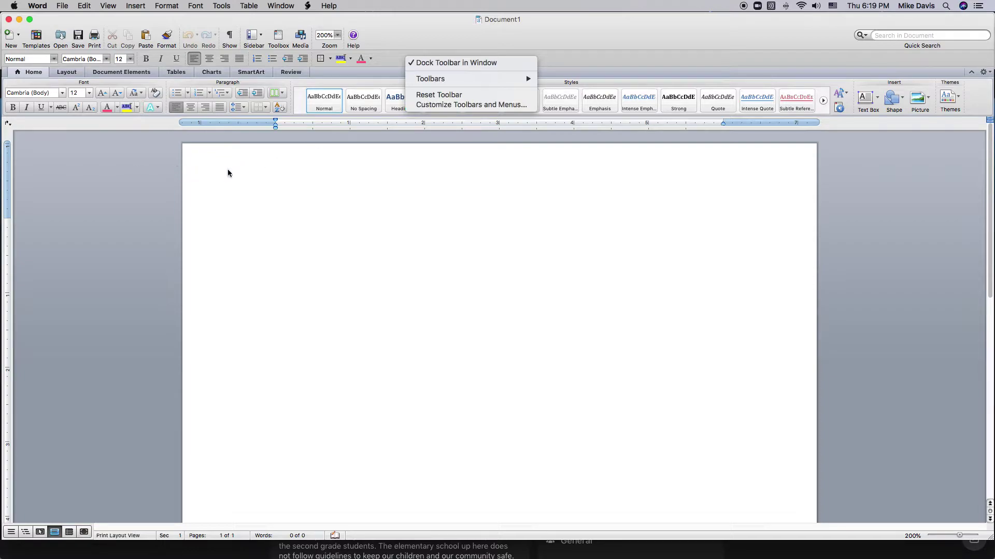
{"action": "left_click", "coordinate": [142, 166]}
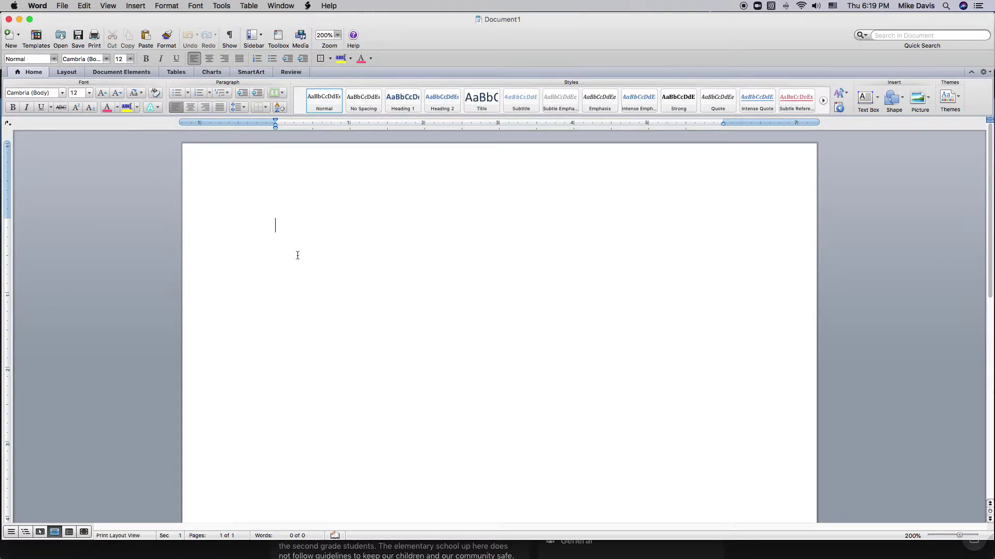
{"action": "mouse_move", "coordinate": [350, 557]}
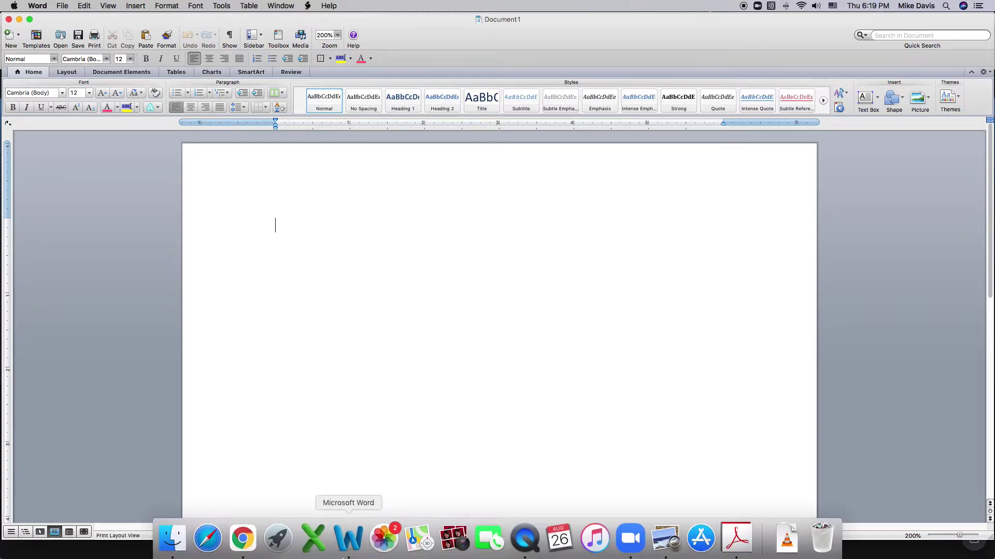
Step: In Finder, go to Macintosh HD > Applications > Microsoft Office 2011 > Additional Tools > Microsoft Language Register
{"action": "left_click", "coordinate": [177, 541]}
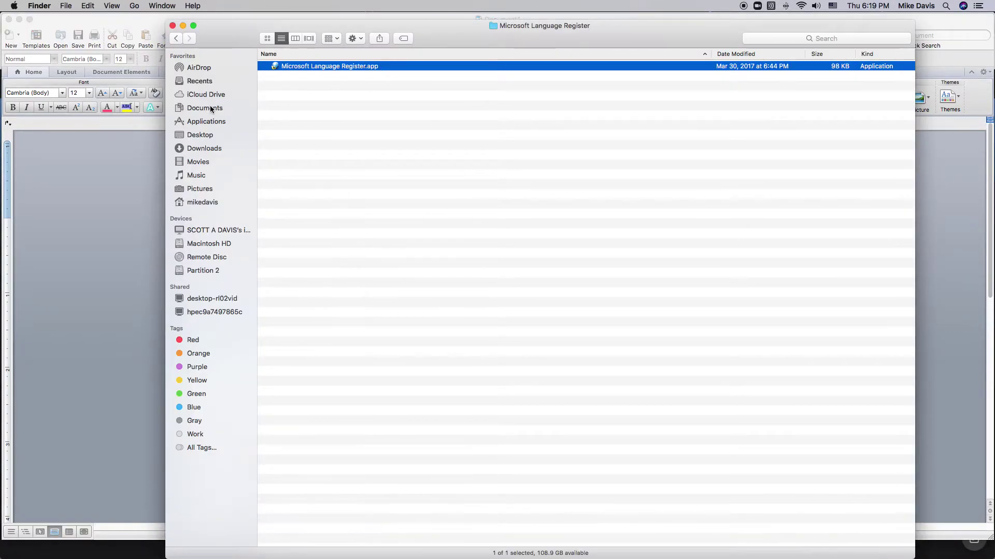
{"action": "left_click", "coordinate": [206, 245]}
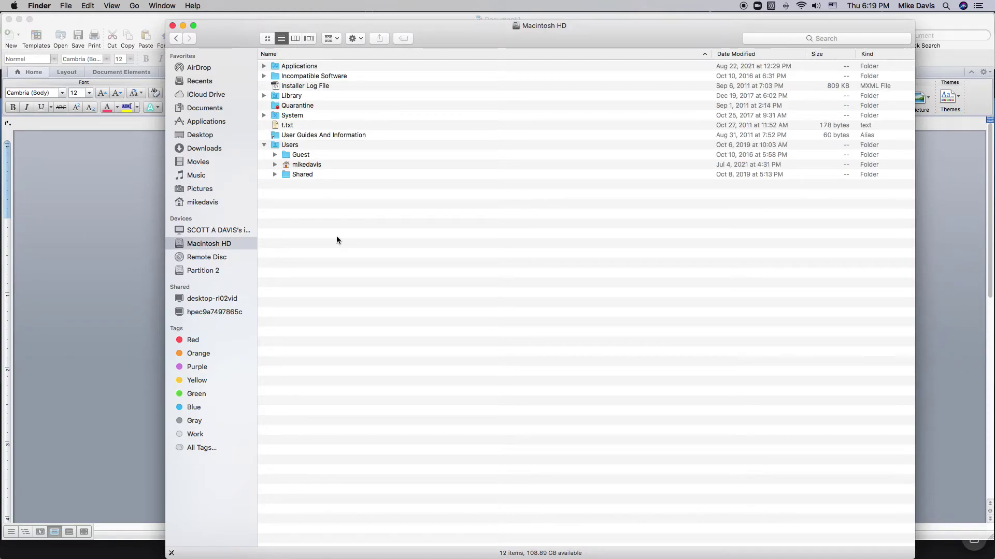
{"action": "double_click", "coordinate": [313, 66]}
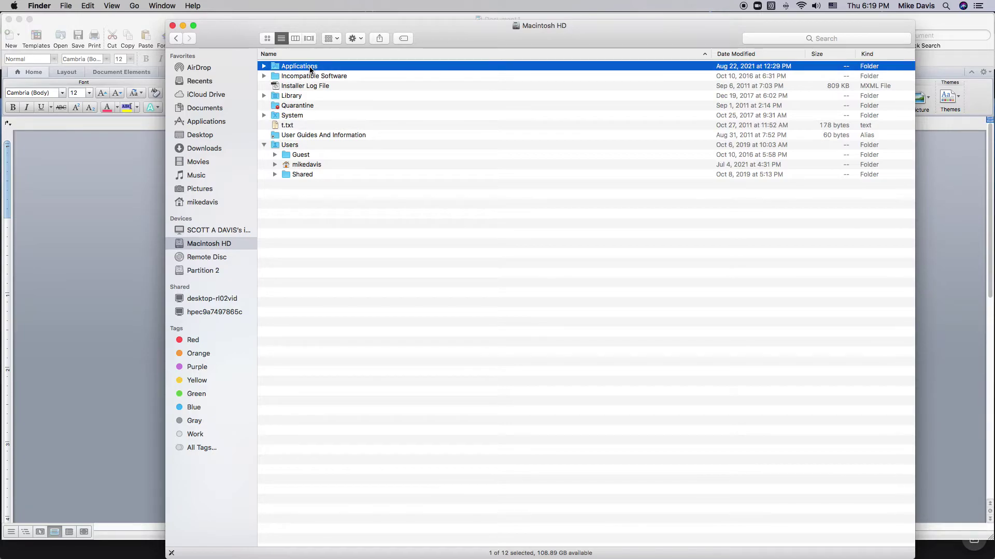
{"action": "scroll", "coordinate": [335, 273], "scroll_direction": "down", "scroll_amount": 5}
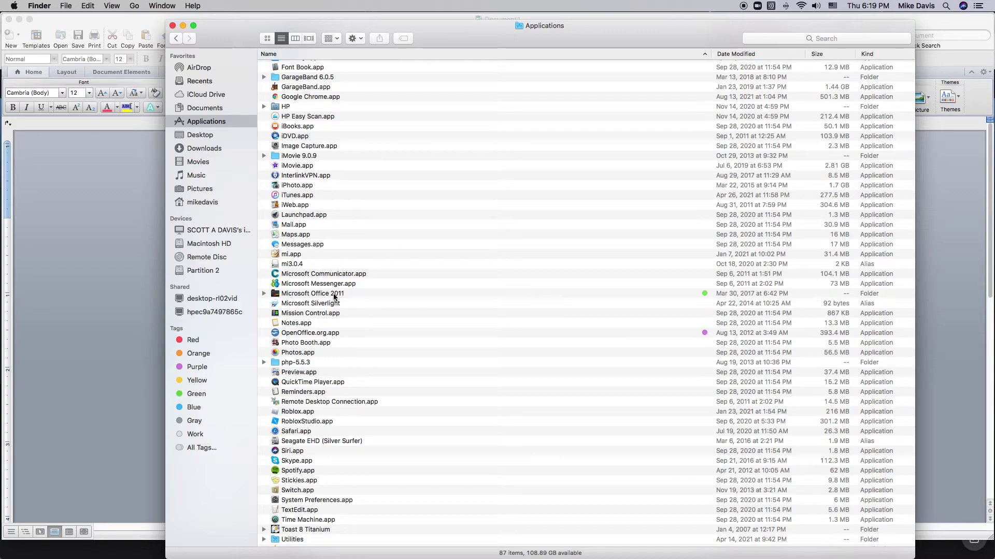
{"action": "left_click", "coordinate": [334, 294]}
{"action": "double_click", "coordinate": [334, 294]}
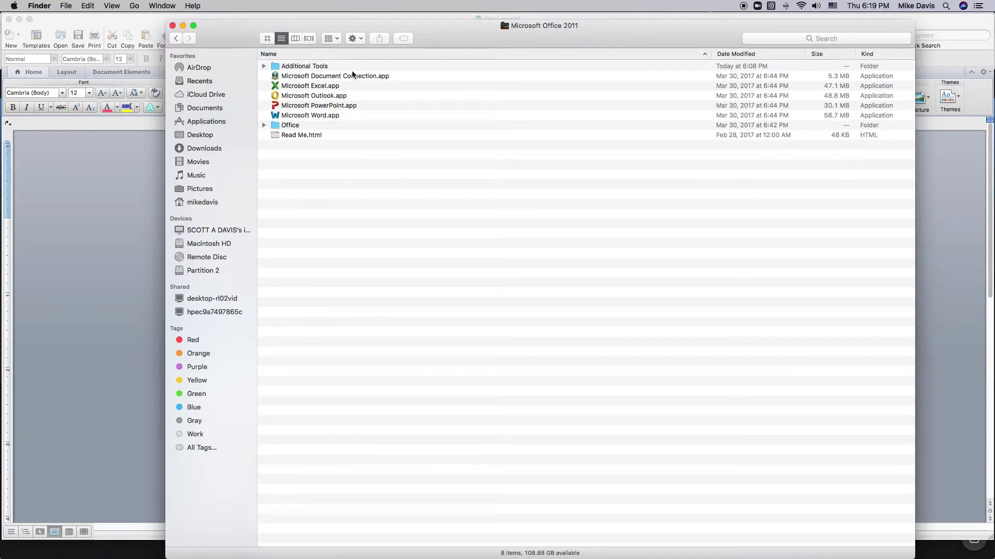
{"action": "double_click", "coordinate": [288, 67]}
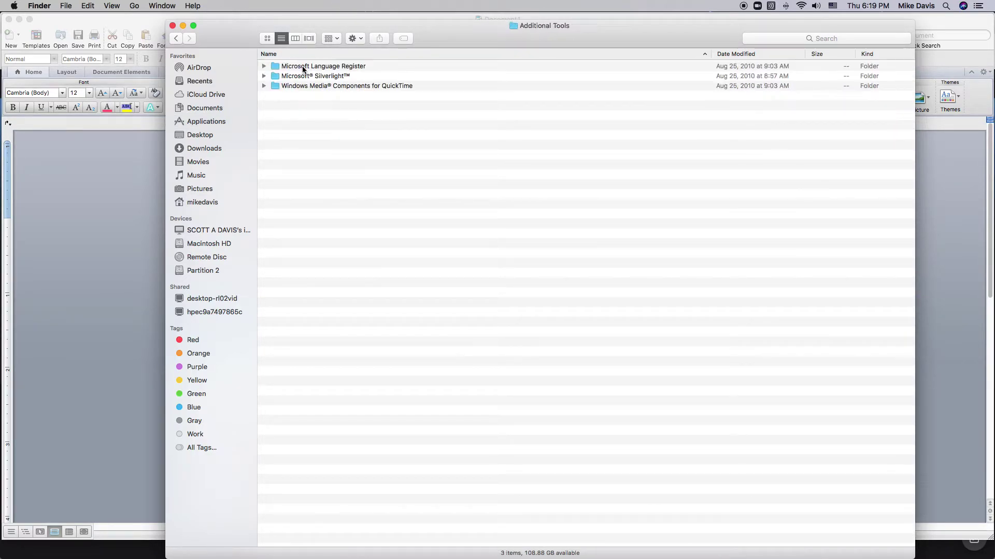
{"action": "double_click", "coordinate": [366, 66]}
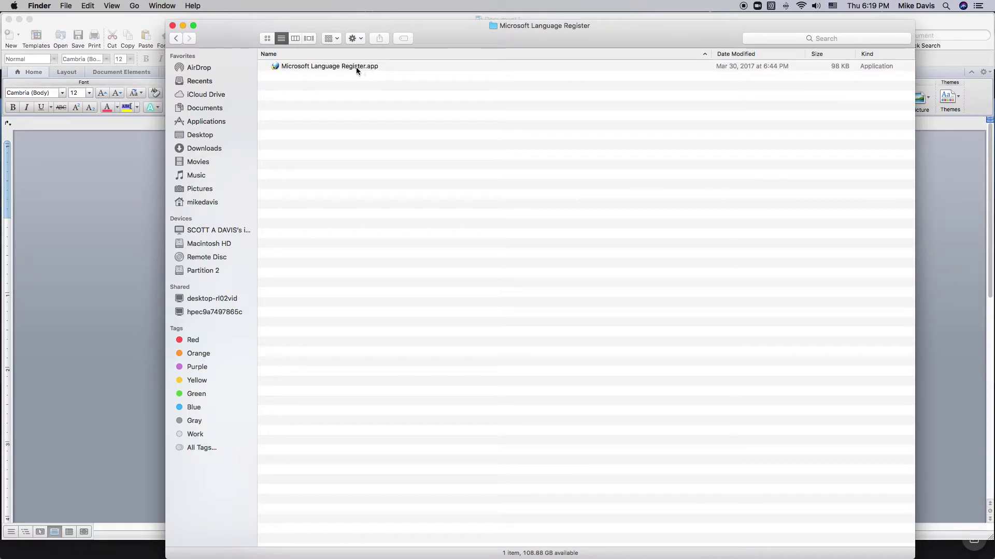
Step: Run Microsoft Language Register and enable Japanese as the Office editing language
{"action": "left_click", "coordinate": [356, 66]}
{"action": "double_click", "coordinate": [356, 67]}
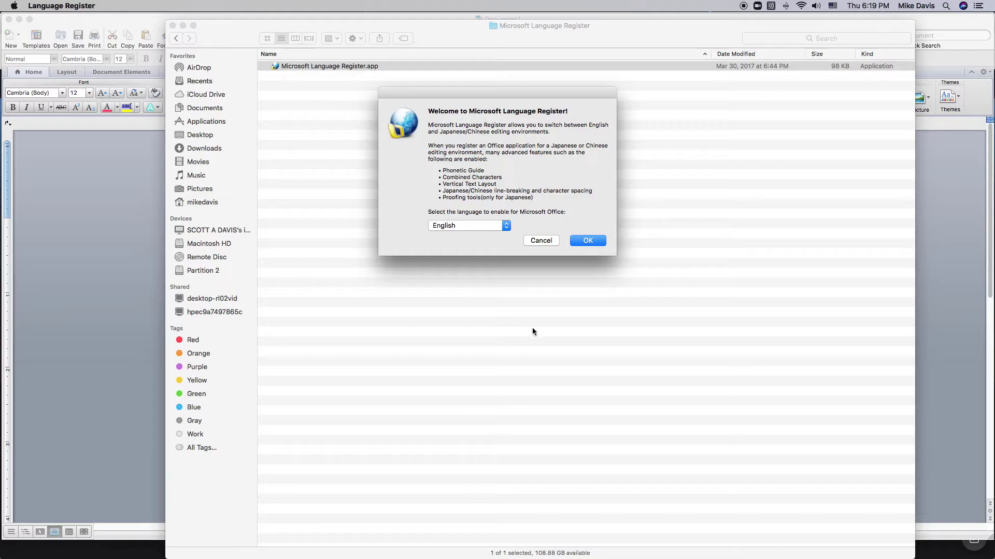
{"action": "left_click", "coordinate": [506, 226]}
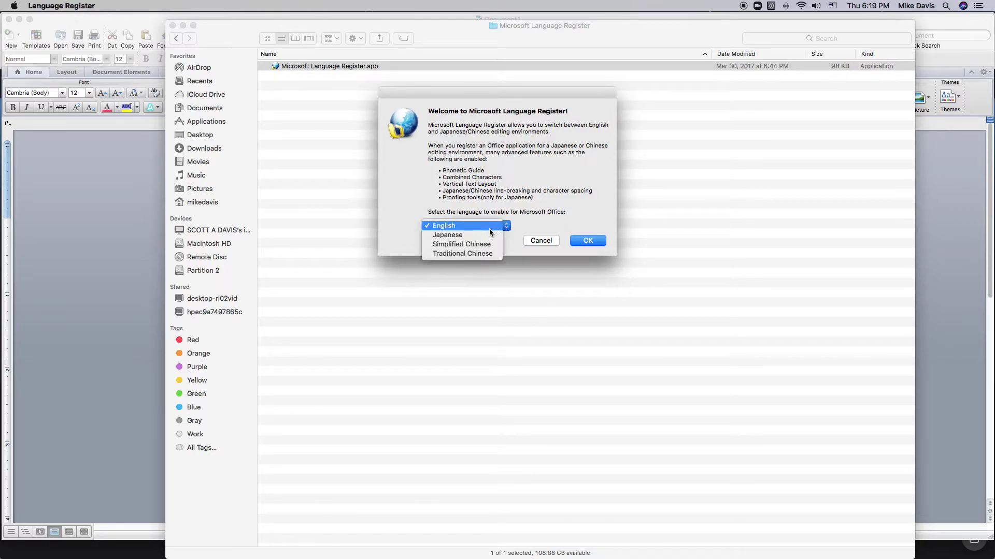
{"action": "left_click", "coordinate": [485, 237]}
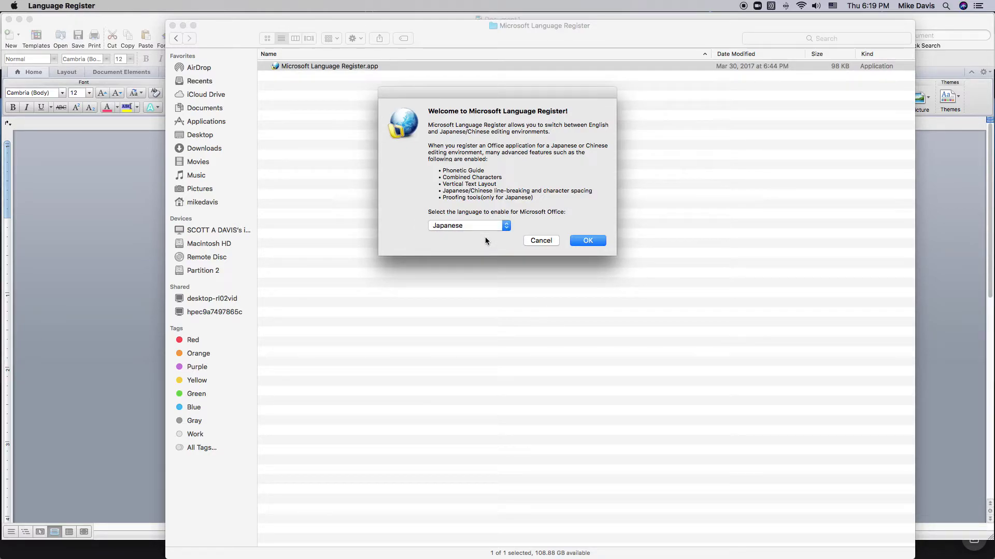
{"action": "left_click", "coordinate": [598, 241]}
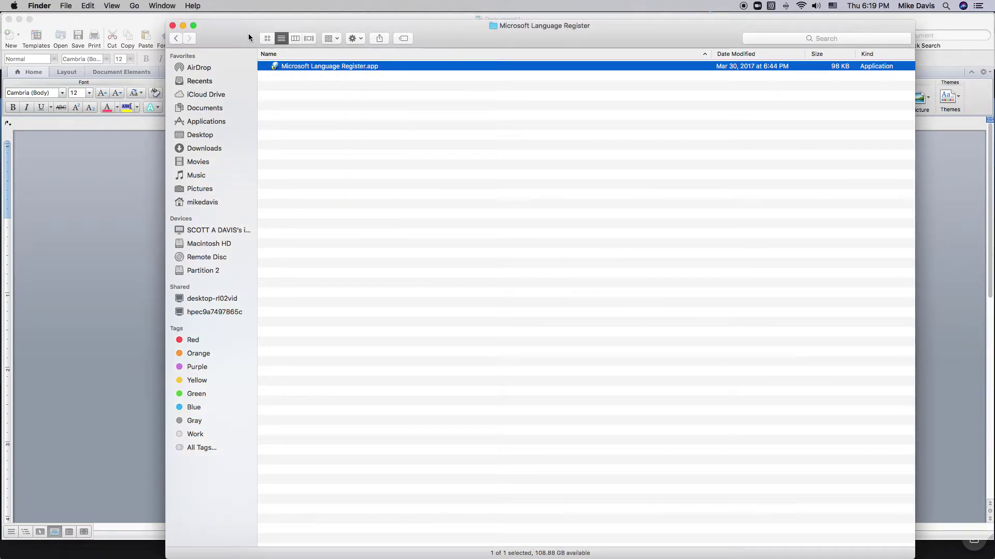
Step: Close the Finder window and return to the Word document
{"action": "left_click_drag", "start_coordinate": [240, 40], "coordinate": [252, 162]}
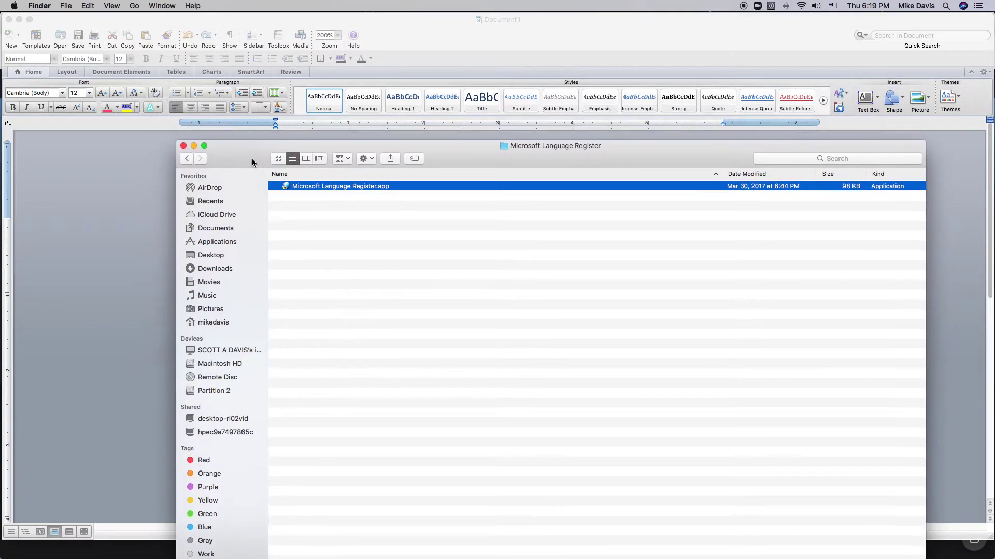
{"action": "left_click", "coordinate": [184, 147]}
{"action": "left_click", "coordinate": [387, 39]}
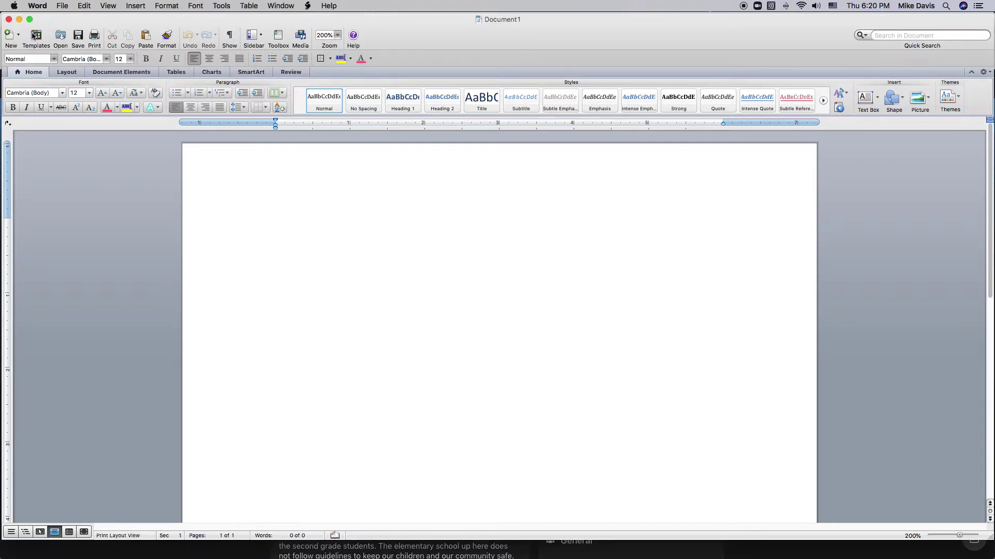
Step: Quit Word, relaunch it from the Dock, and create a new blank Word Document
{"action": "left_click", "coordinate": [10, 20]}
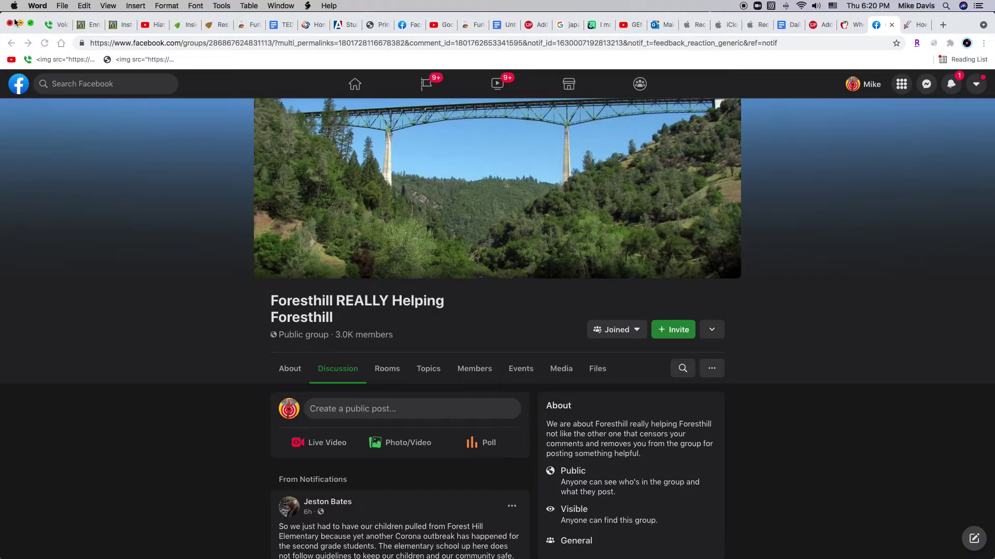
{"action": "left_click", "coordinate": [46, 8]}
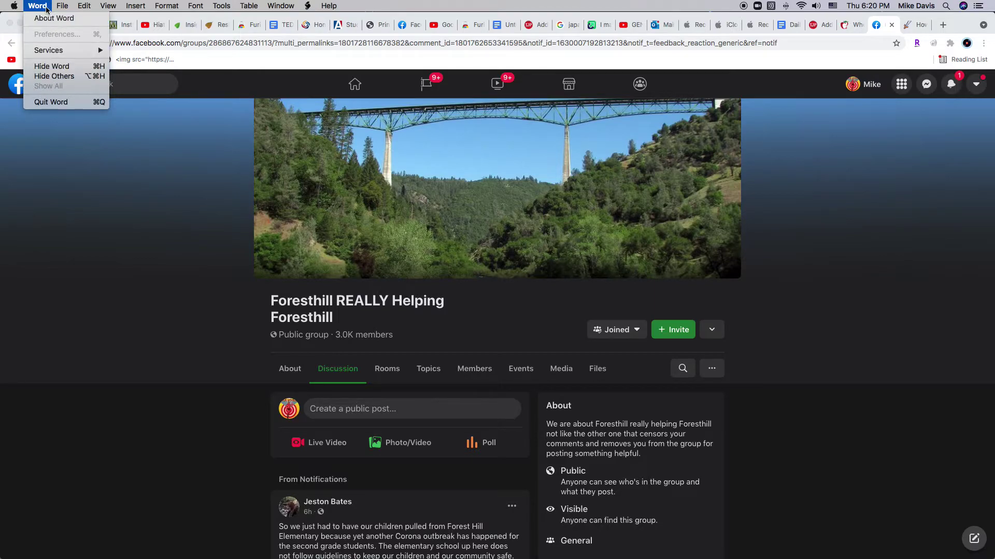
{"action": "left_click", "coordinate": [51, 102]}
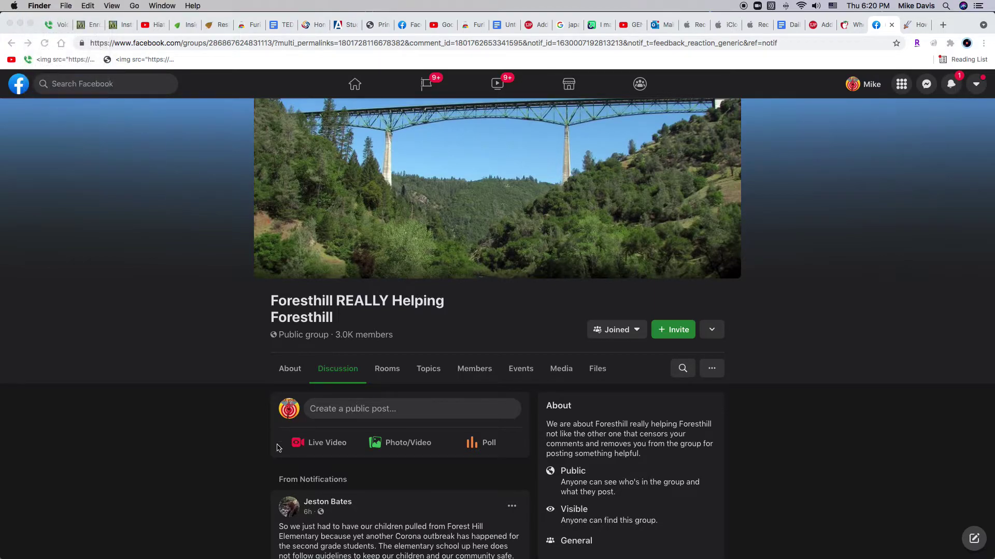
{"action": "mouse_move", "coordinate": [313, 541]}
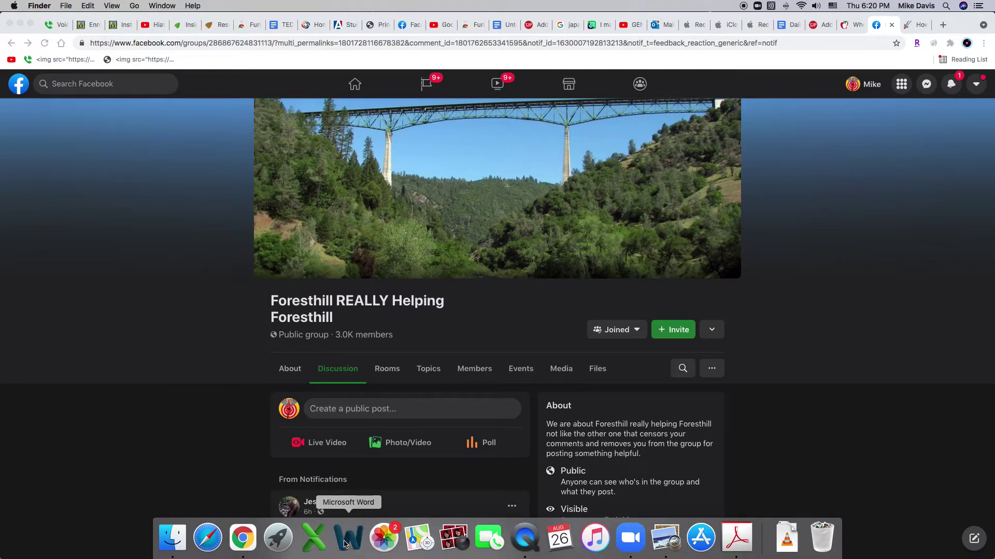
{"action": "left_click", "coordinate": [345, 541]}
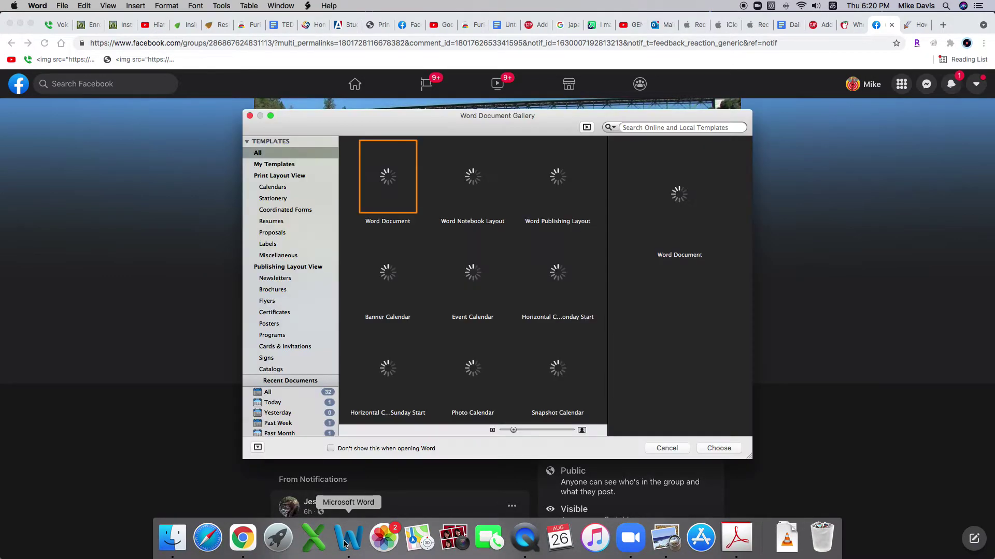
{"action": "double_click", "coordinate": [395, 185]}
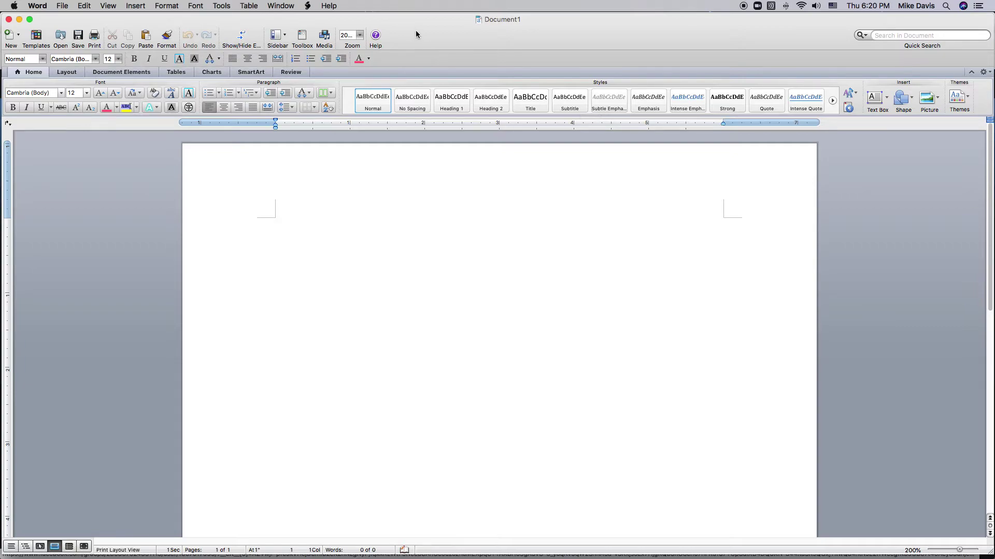
Step: Open Customize Toolbars and Menus for the Formatting toolbar and show the Commands list
{"action": "right_click", "coordinate": [421, 63]}
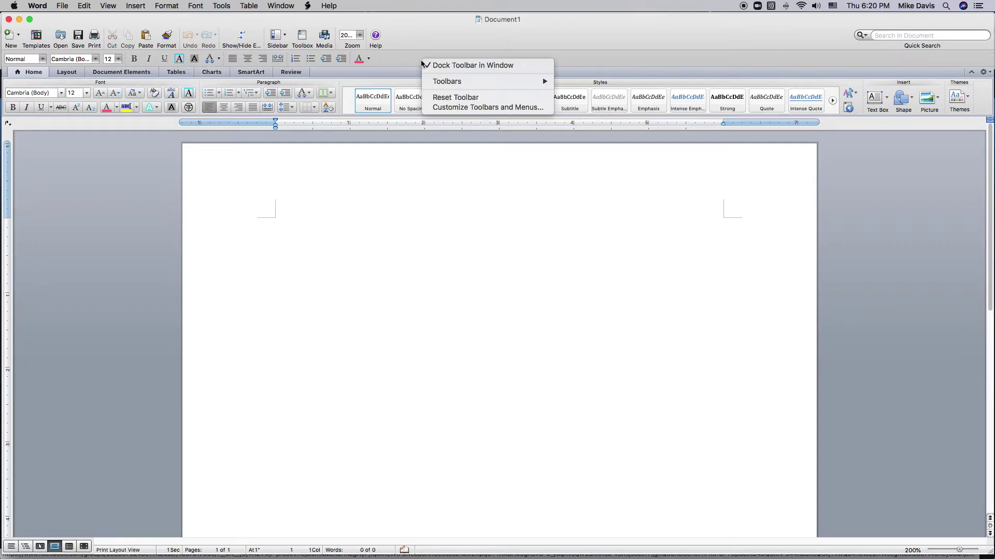
{"action": "left_click", "coordinate": [449, 108]}
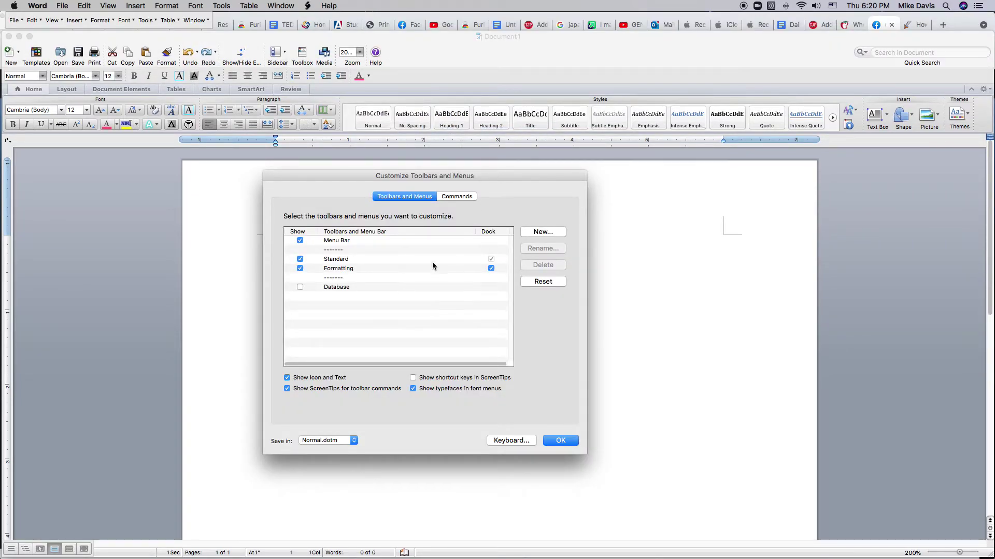
{"action": "left_click", "coordinate": [351, 273]}
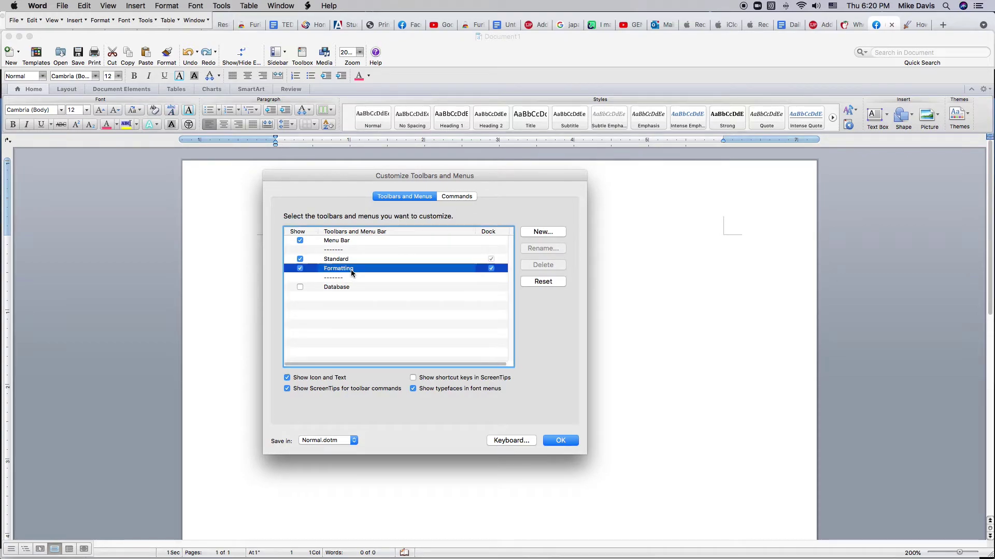
{"action": "left_click", "coordinate": [451, 200]}
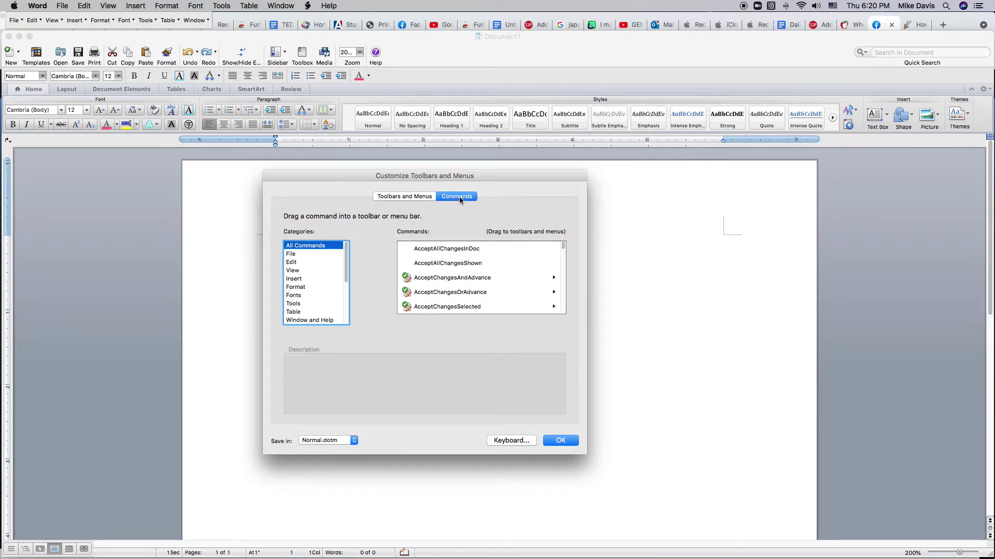
Step: Drag Phonetic Guide... from the Format category onto the Formatting toolbar and confirm with OK
{"action": "left_click", "coordinate": [299, 290]}
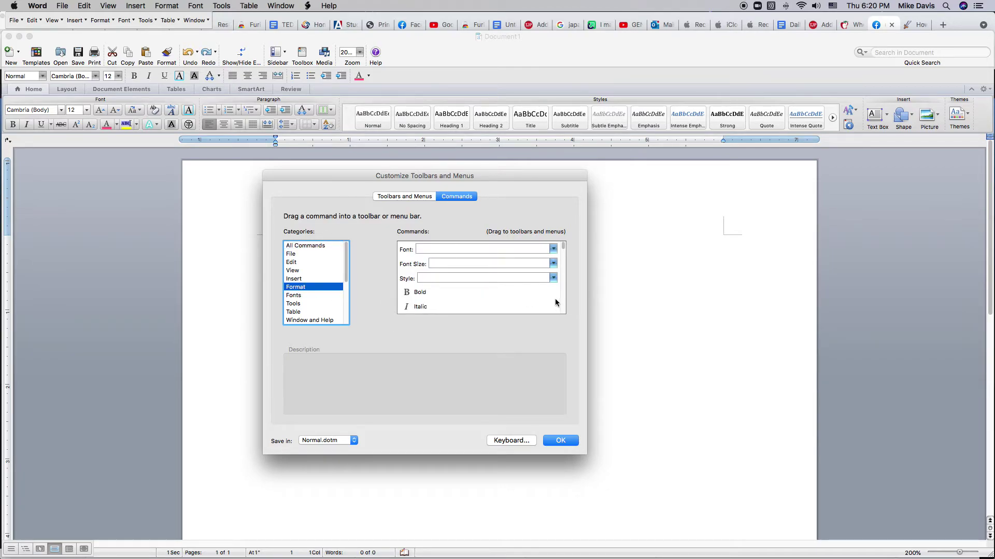
{"action": "left_click_drag", "start_coordinate": [563, 245], "coordinate": [564, 315]}
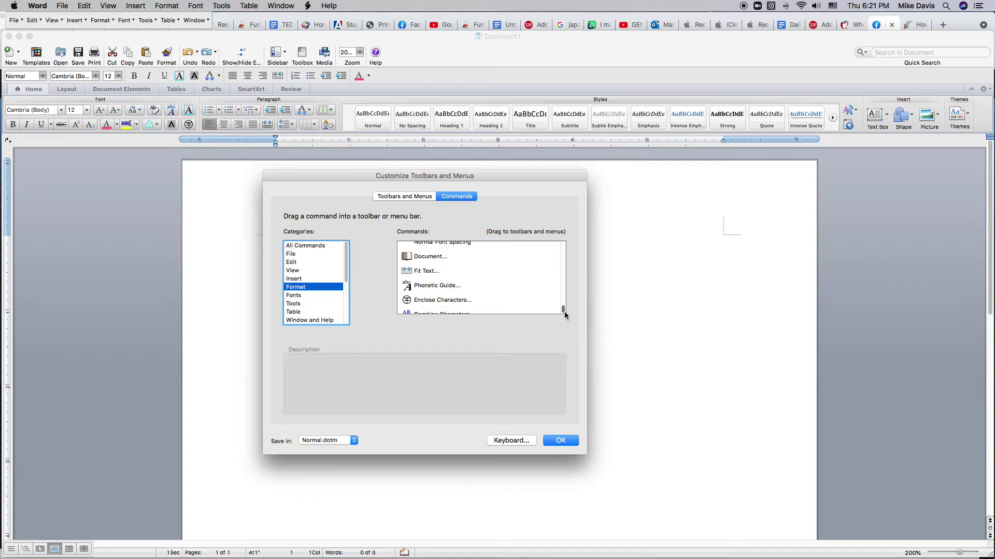
{"action": "left_click", "coordinate": [444, 291]}
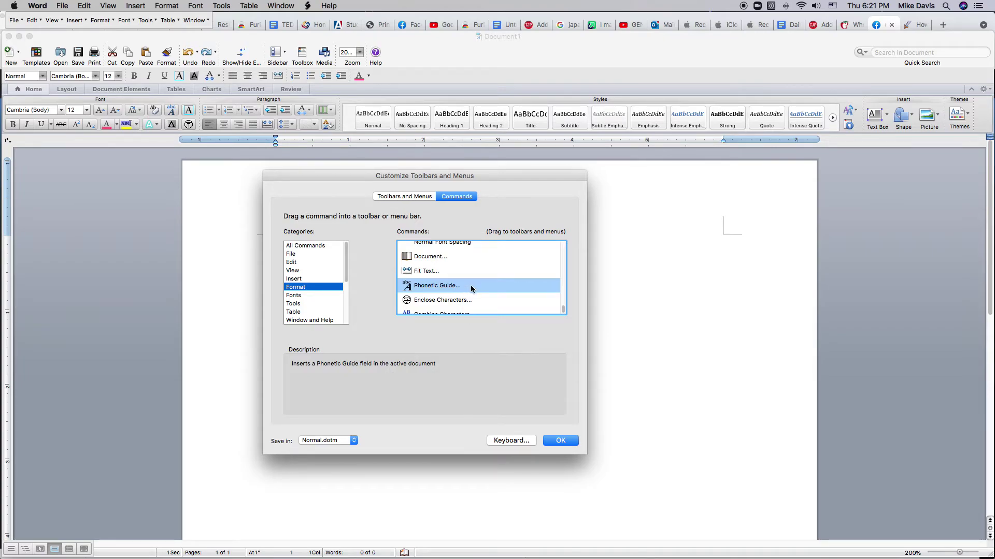
{"action": "left_click_drag", "start_coordinate": [433, 288], "coordinate": [382, 78]}
{"action": "left_click", "coordinate": [560, 442]}
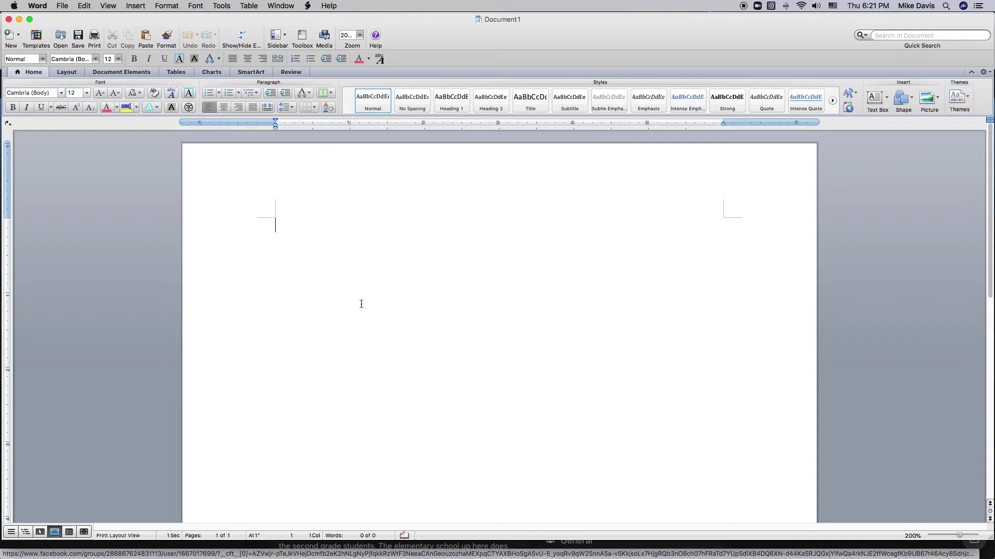
Step: Switch to Japanese input, type 'kanji', convert it to 漢字, and select the word
{"action": "type", "text": "lsom"}
{"action": "key", "text": "BackSpace"}
{"action": "key", "text": "BackSpace"}
{"action": "key", "text": "BackSpace"}
{"action": "key", "text": "BackSpace"}
{"action": "key", "text": "ctrl+space"}
{"action": "type", "text": "kanji"}
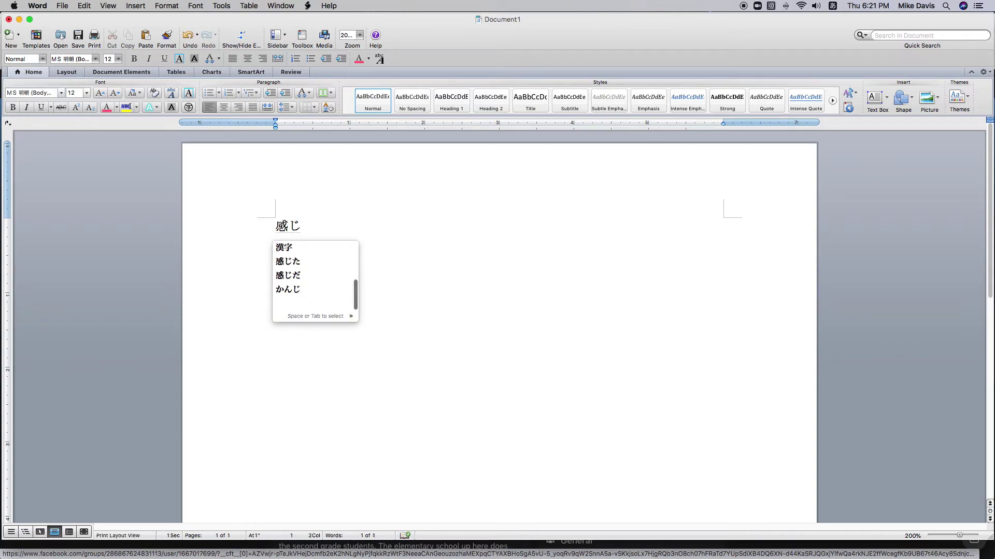
{"action": "key", "text": "Tab"}
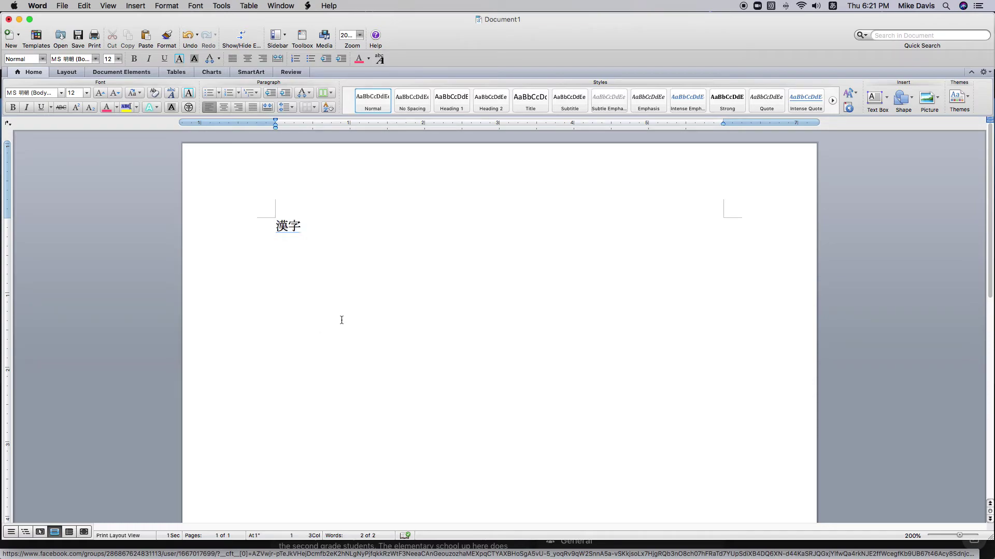
{"action": "left_click_drag", "start_coordinate": [276, 227], "coordinate": [298, 230]}
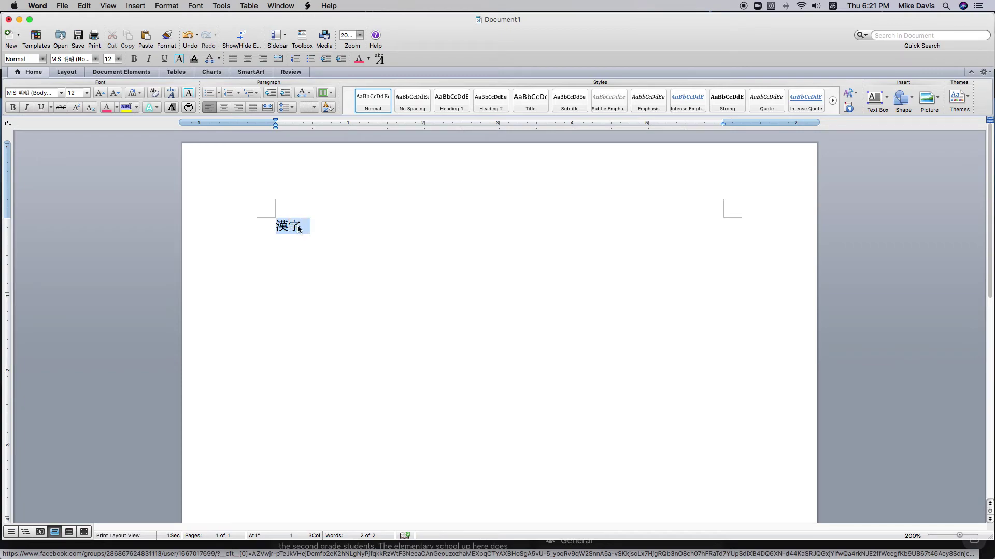
Step: Apply the Phonetic Guide to 漢字 with ruby text かんじ, then deselect it
{"action": "left_click", "coordinate": [380, 59]}
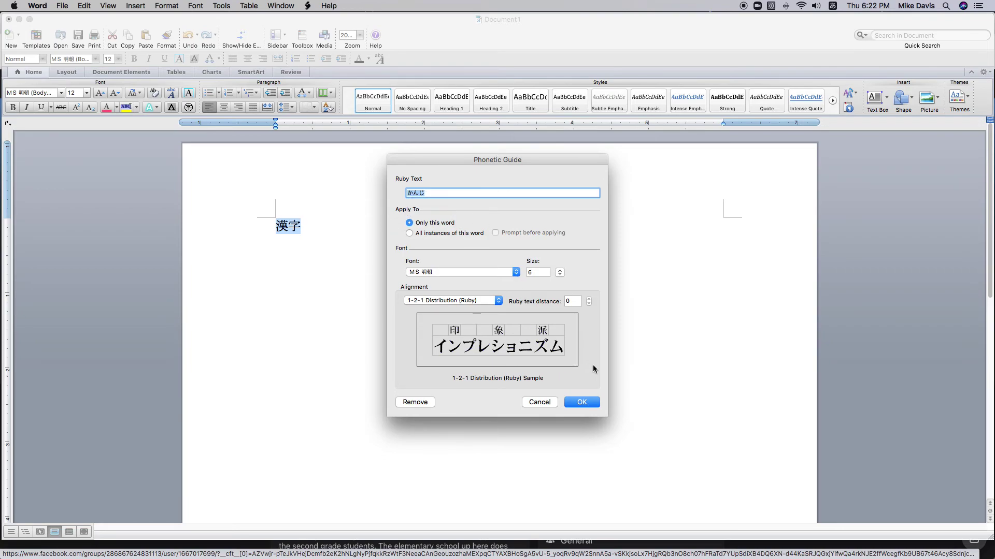
{"action": "left_click", "coordinate": [592, 403]}
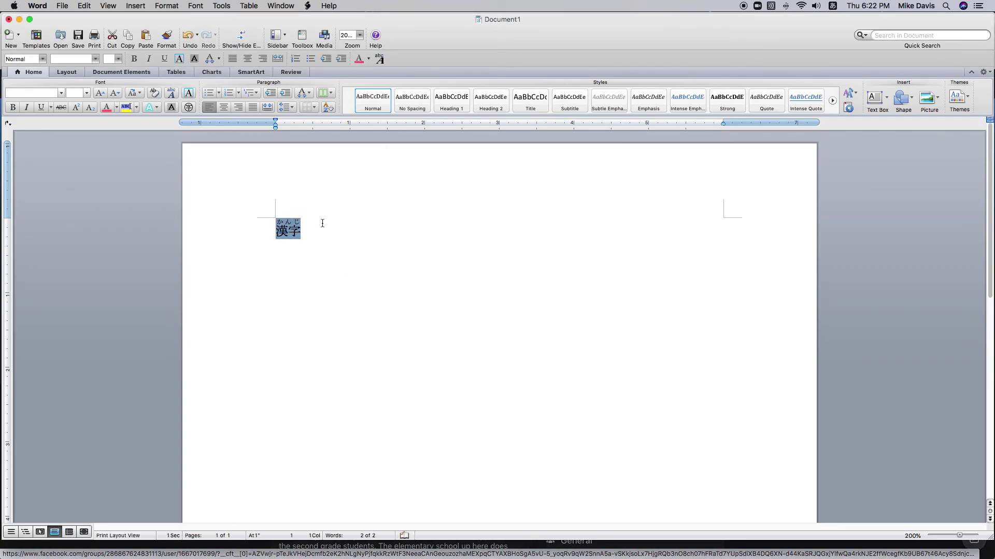
{"action": "left_click", "coordinate": [321, 226]}
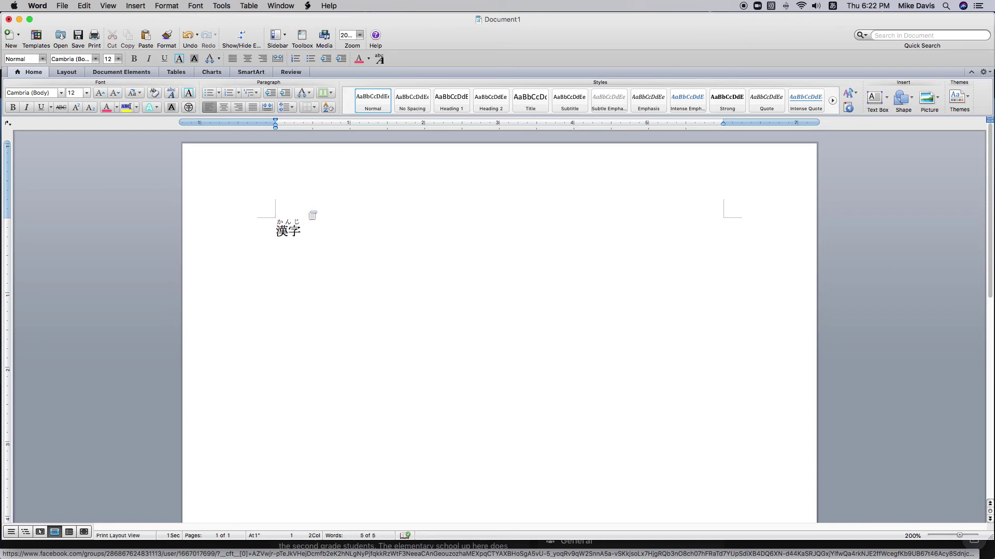